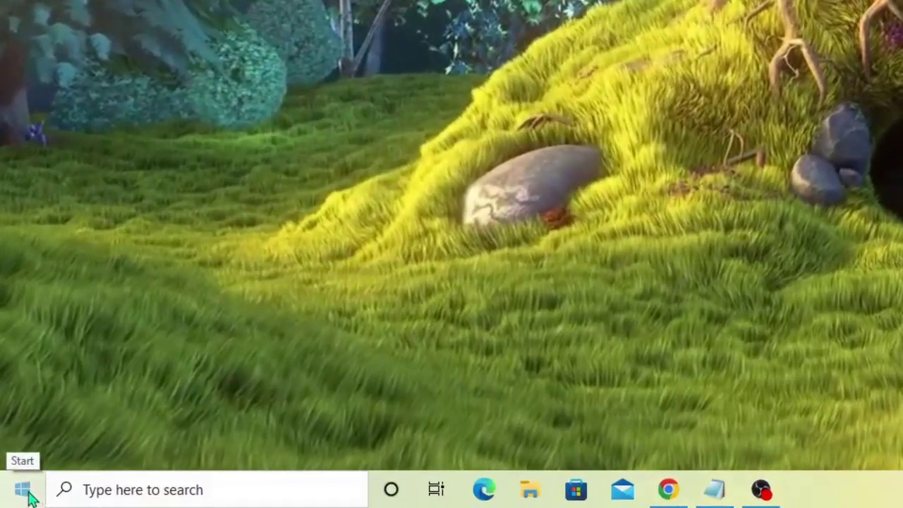
- Search Settings for 'trouble' and expand Windows Update under Additional troubleshooters
right_click(29, 497)
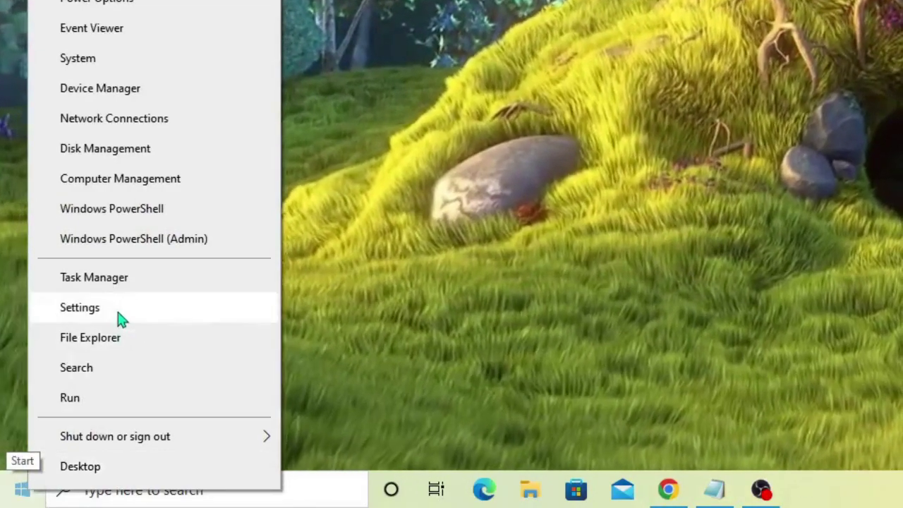
click(80, 307)
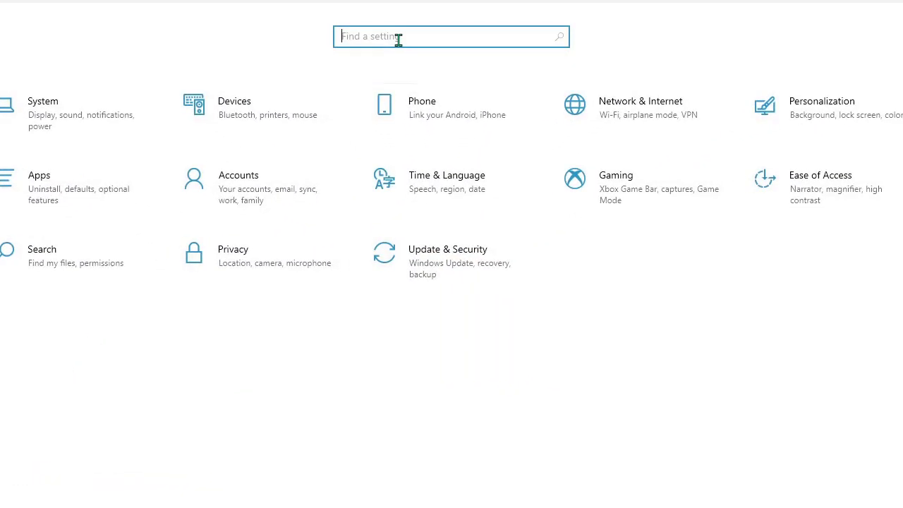
text(trouble)
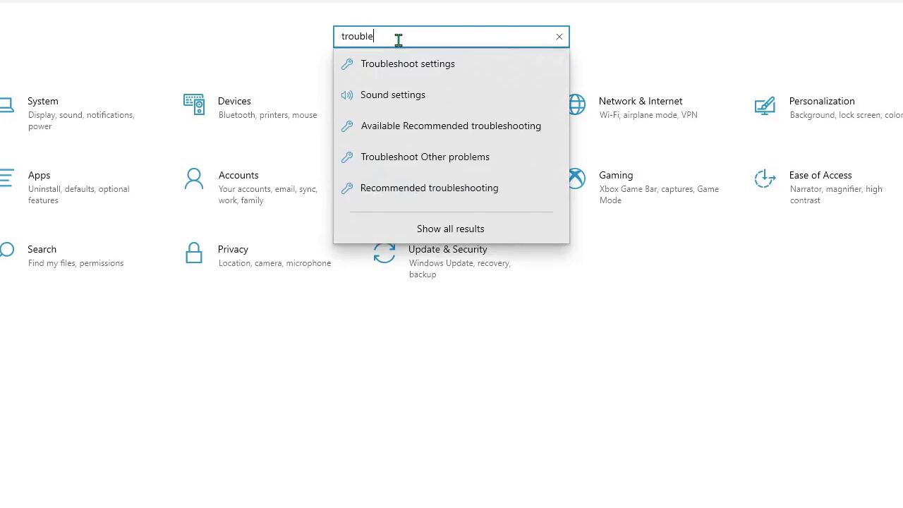
click(417, 67)
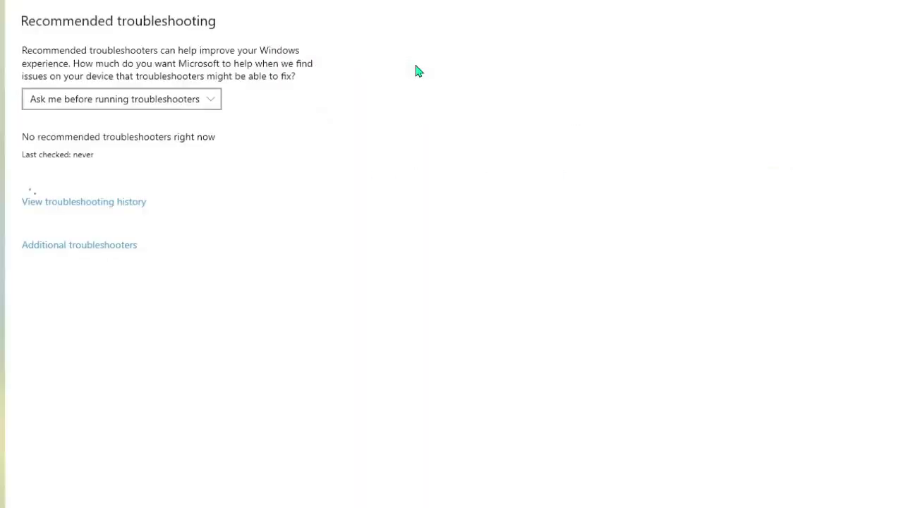
click(105, 247)
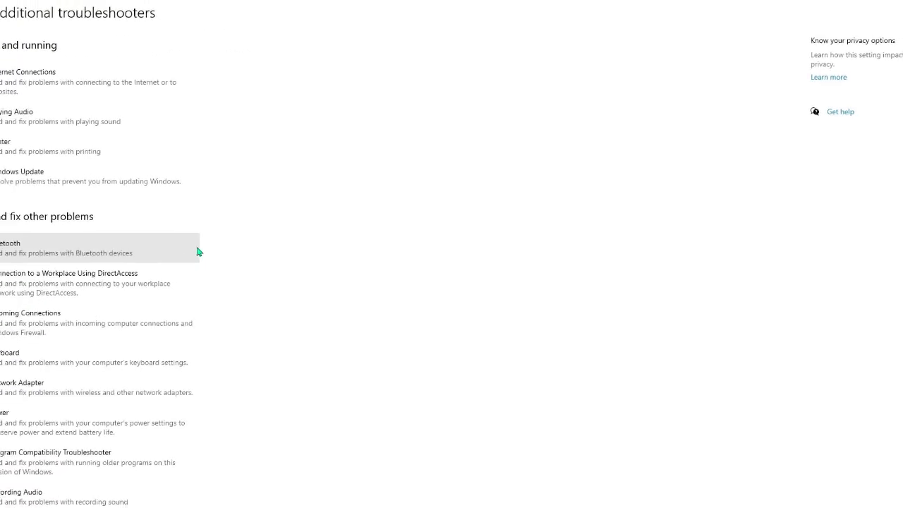
click(118, 189)
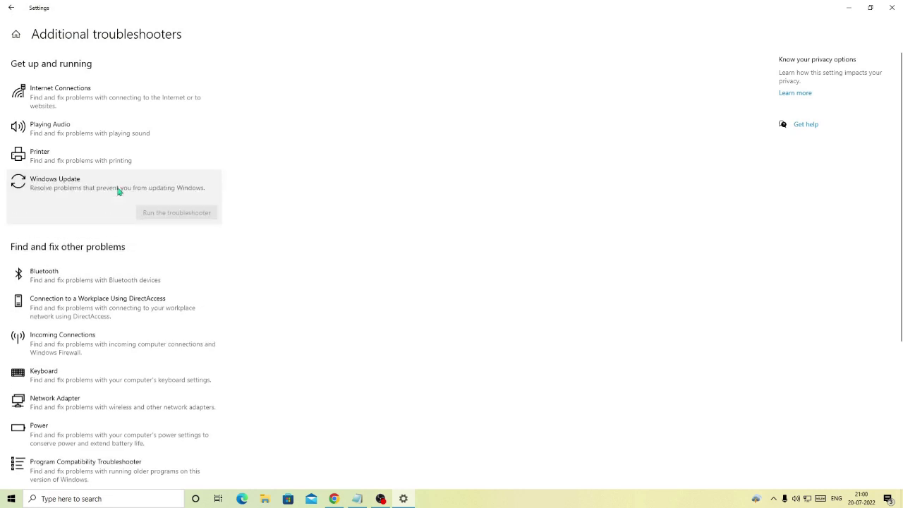
- Run the Windows Update troubleshooter until it finishes, then close it
click(188, 217)
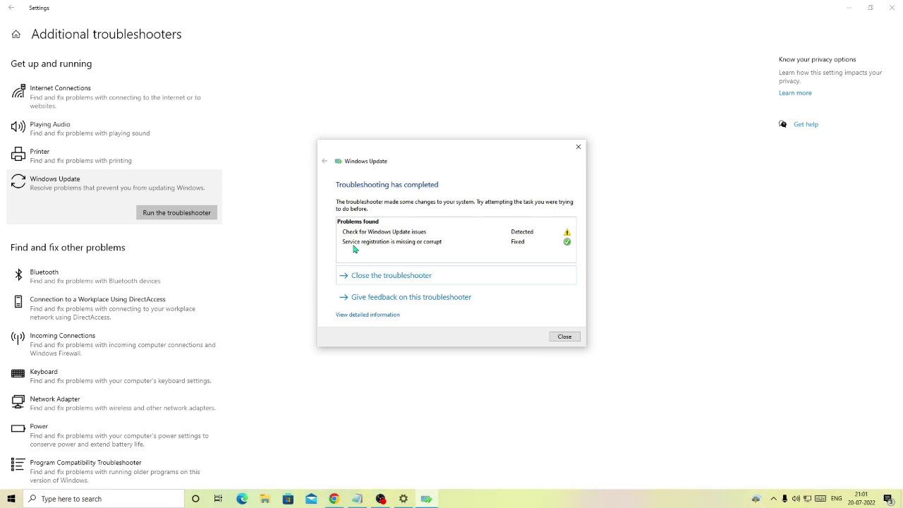
click(577, 150)
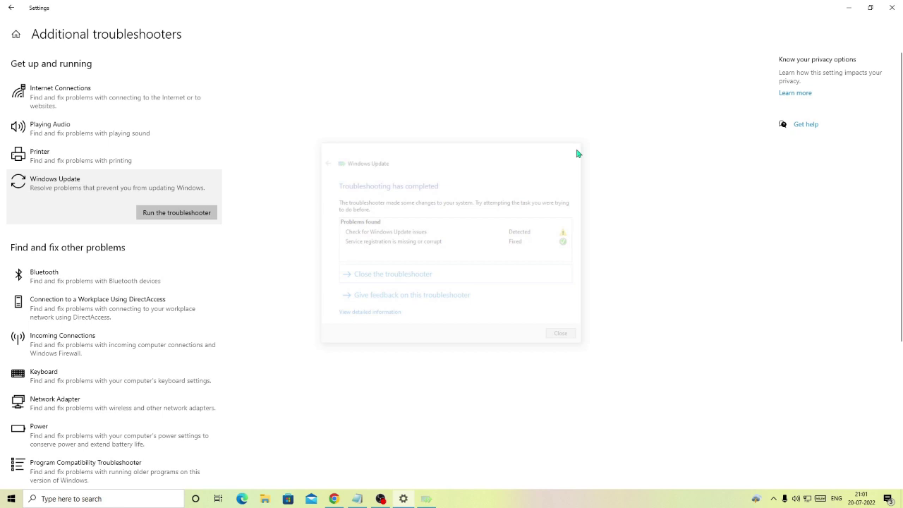
- Close Settings and launch the Services app by searching 'services'
click(895, 6)
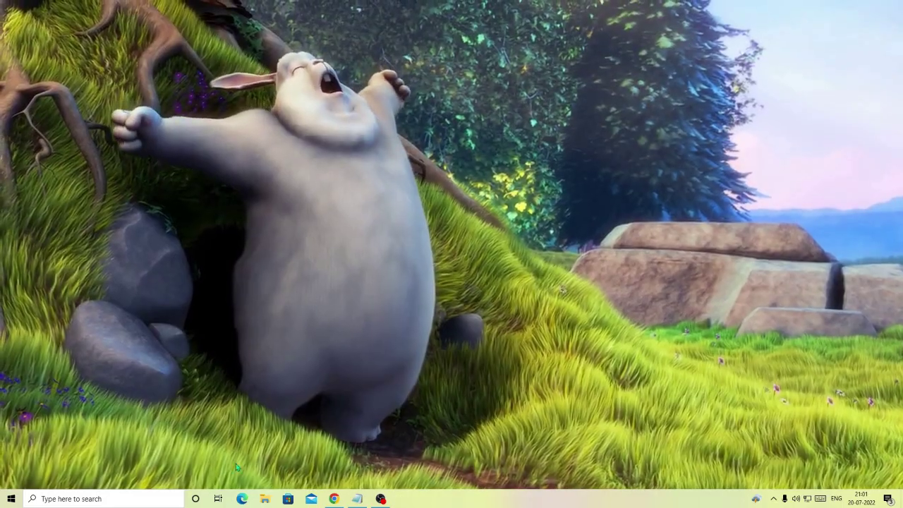
click(158, 497)
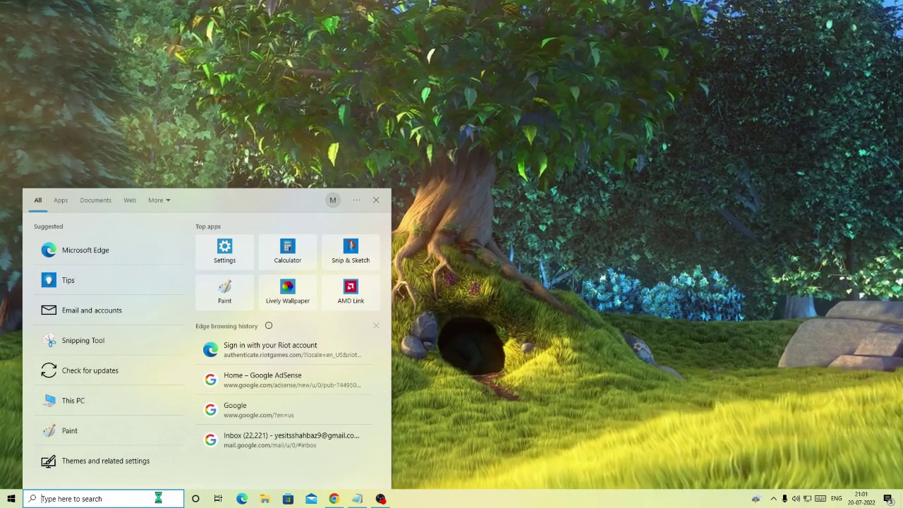
text(s)
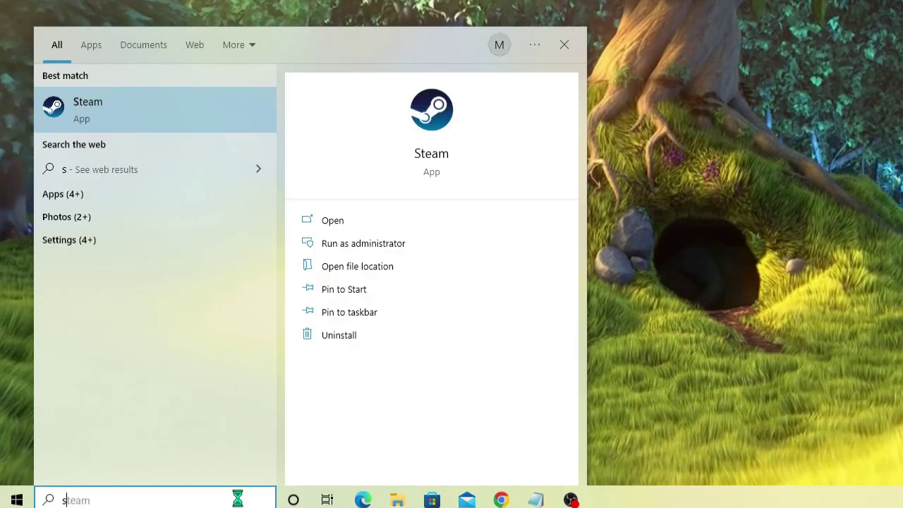
text(ervices)
key(Return)
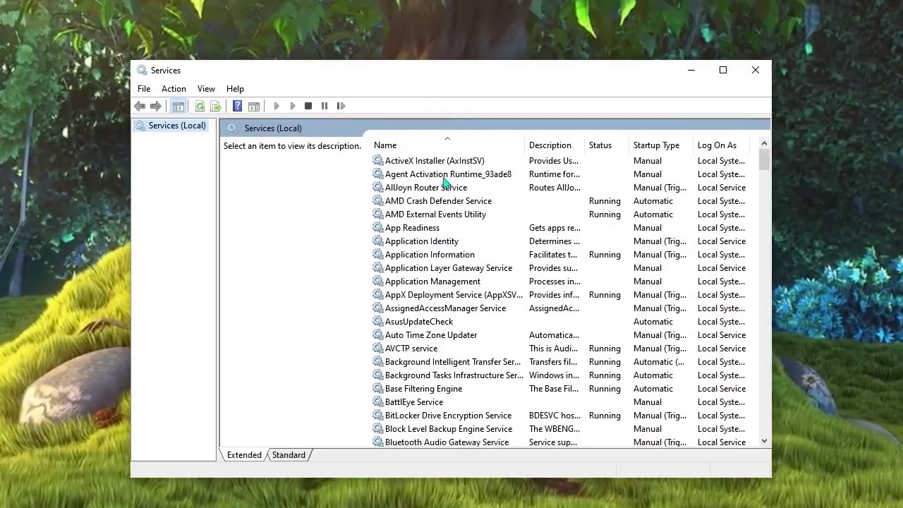
- Stop the Windows Update service from its properties dialog
click(437, 187)
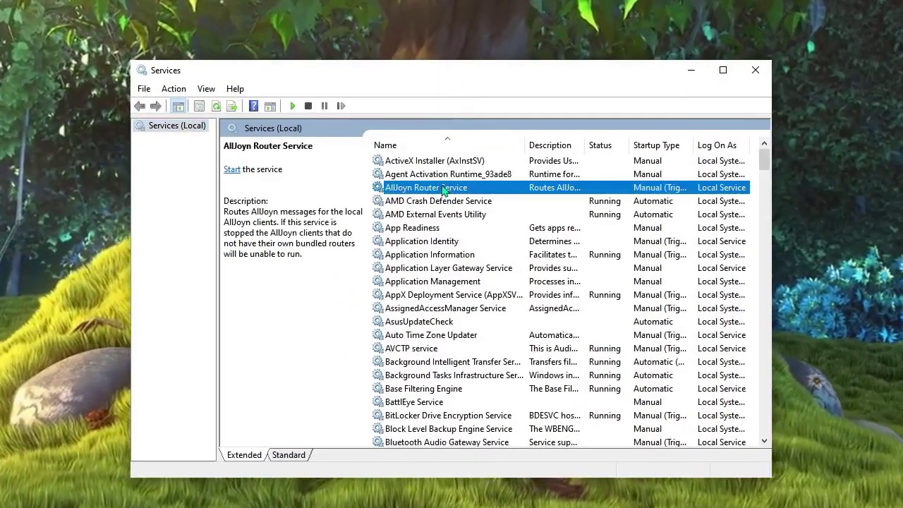
click(435, 228)
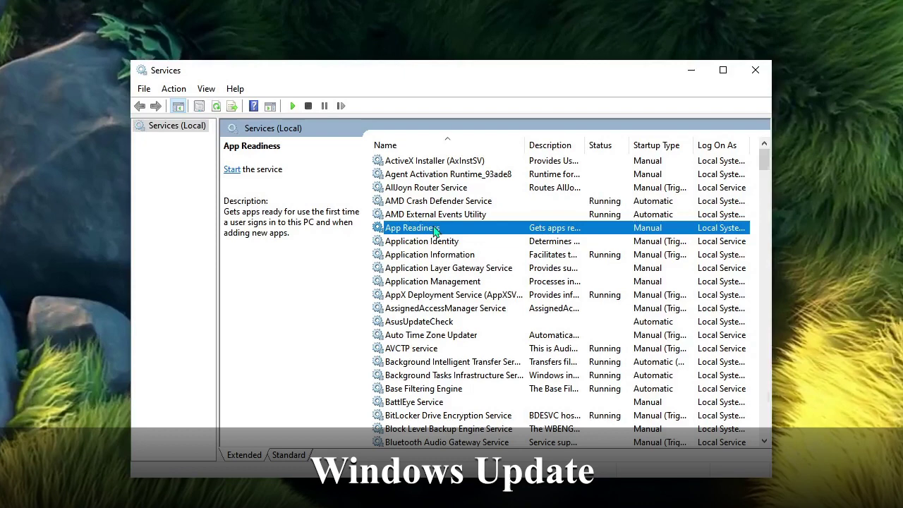
key(w)
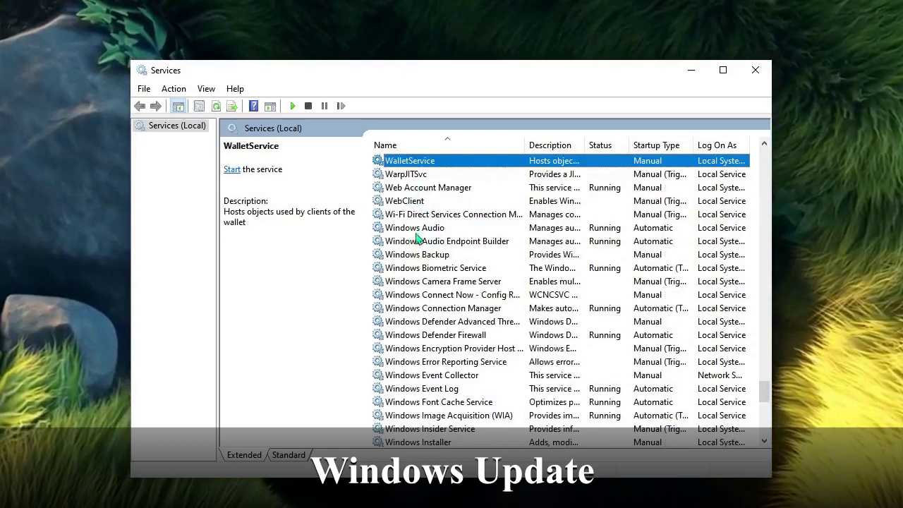
scroll(426, 314, down, 3)
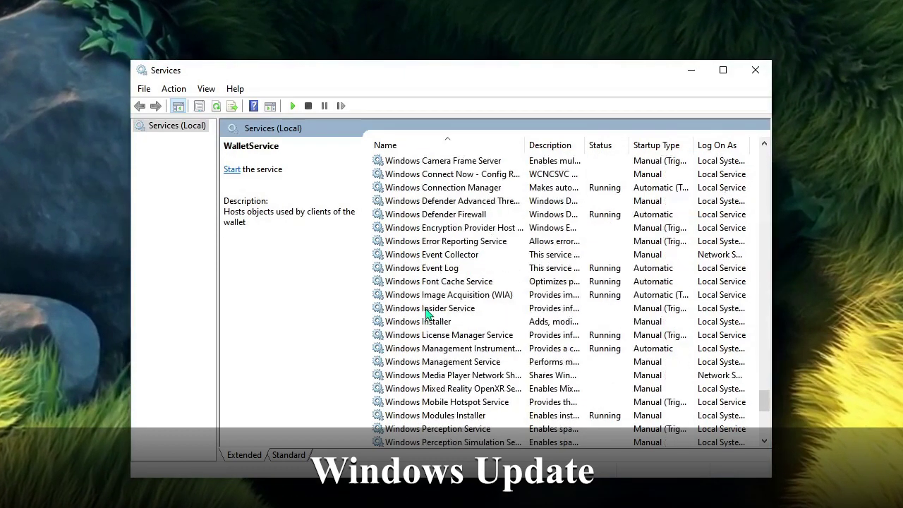
scroll(423, 330, down, 2)
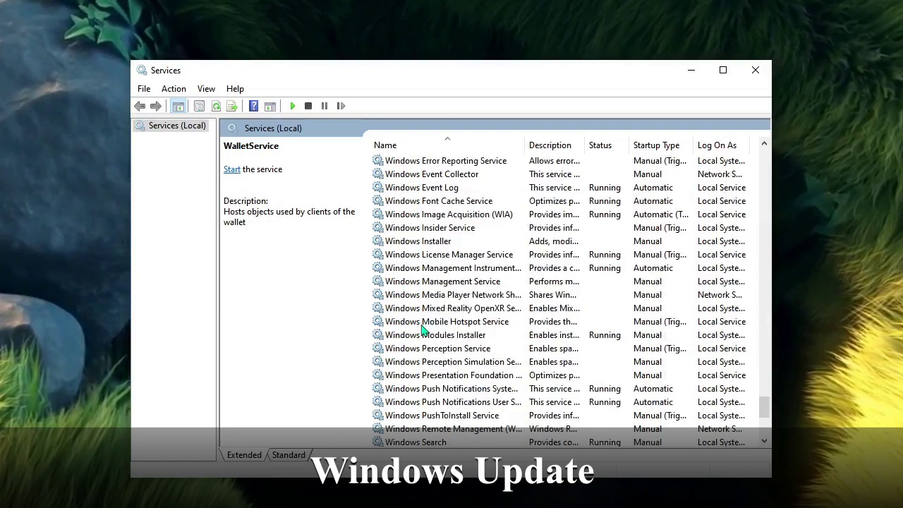
scroll(423, 330, down, 2)
click(428, 404)
scroll(430, 408, down, 2)
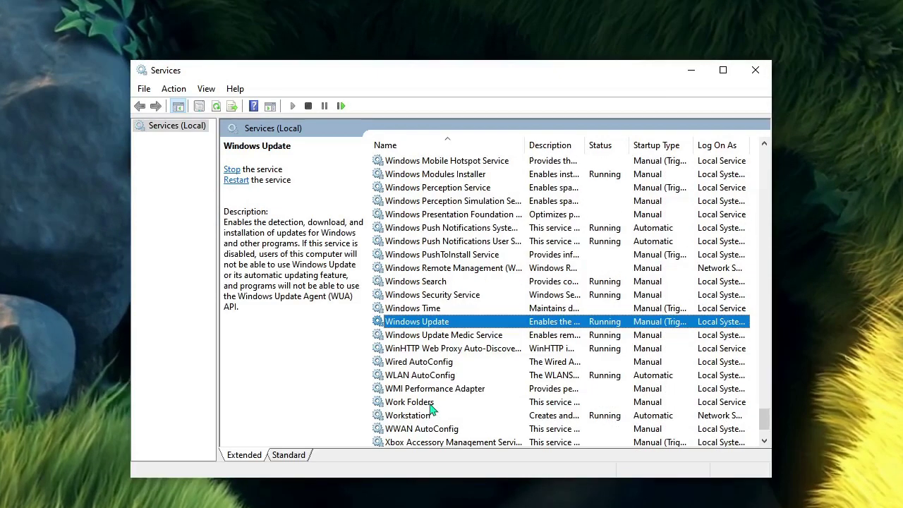
double_click(436, 322)
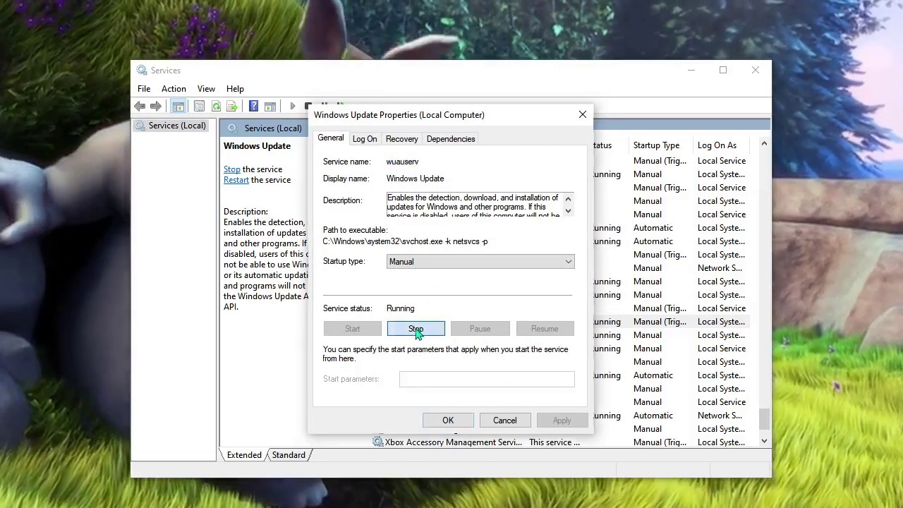
click(416, 331)
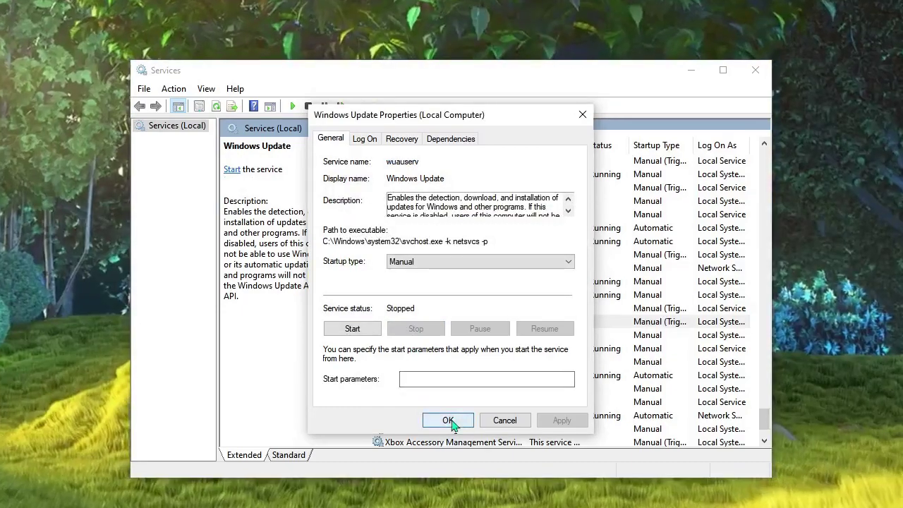
click(448, 419)
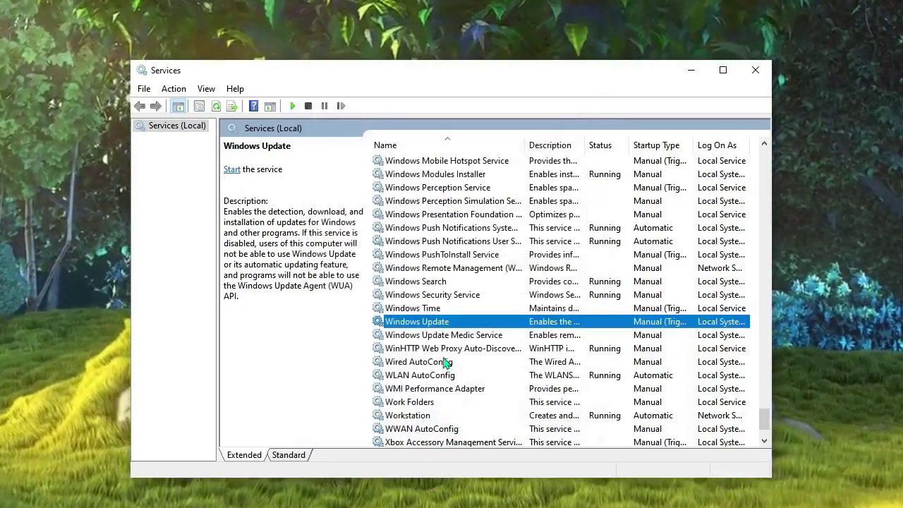
- Stop the Update Orchestrator Service, found by typing 'up' in the list
click(447, 361)
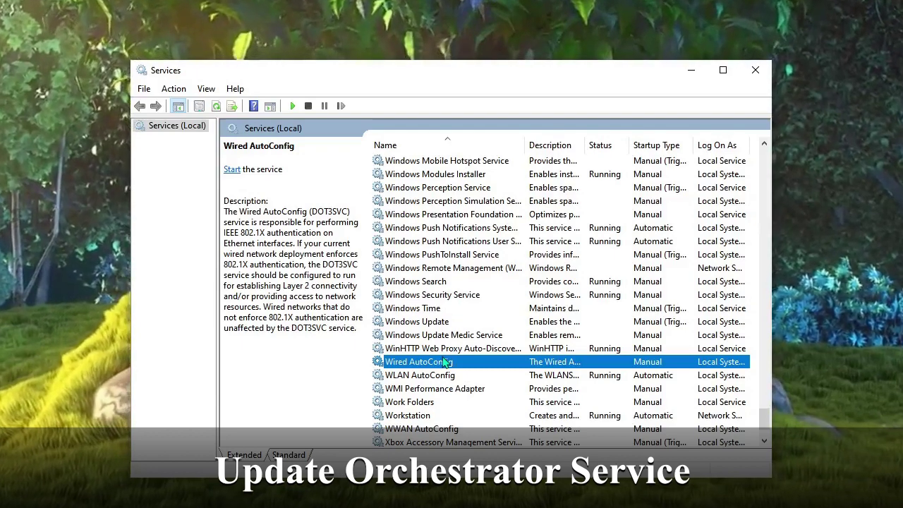
text(u)
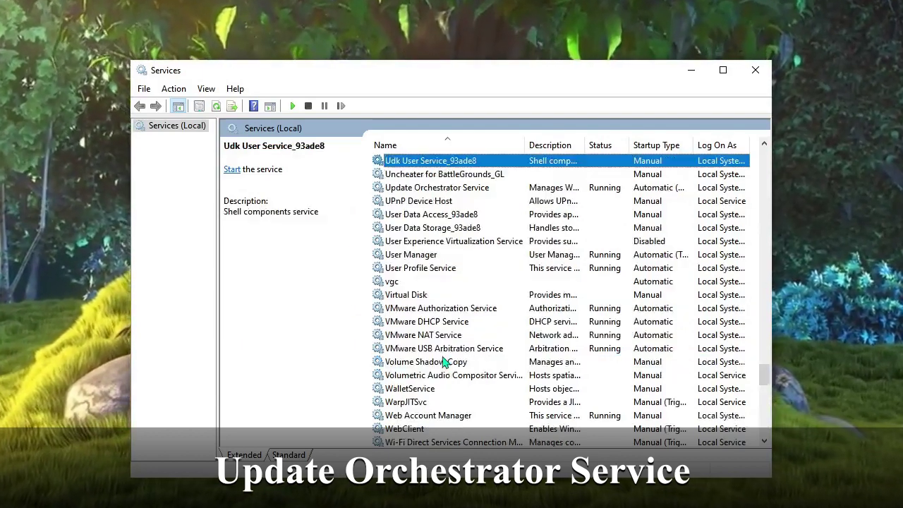
text(p)
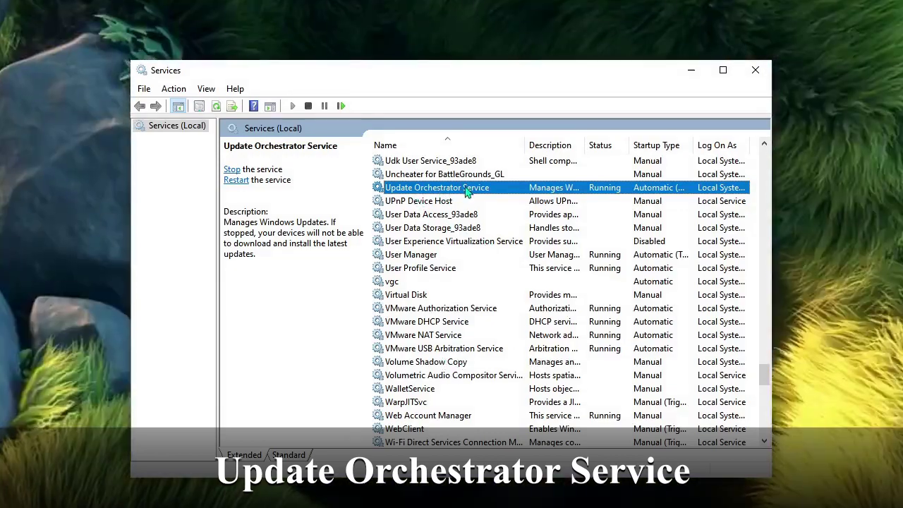
double_click(466, 189)
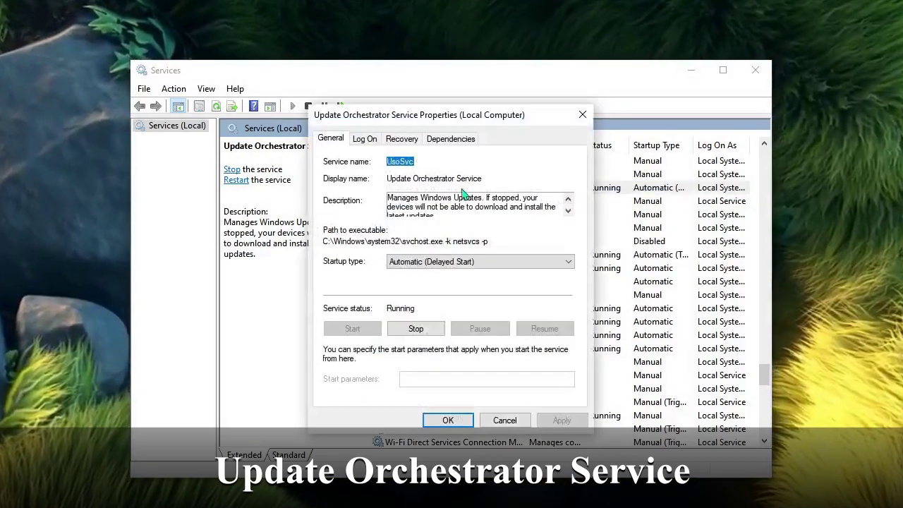
click(416, 331)
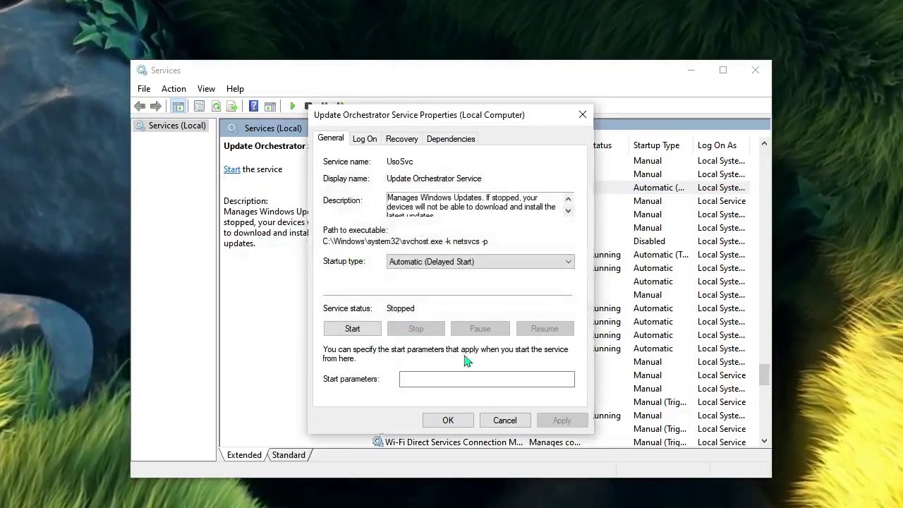
click(456, 423)
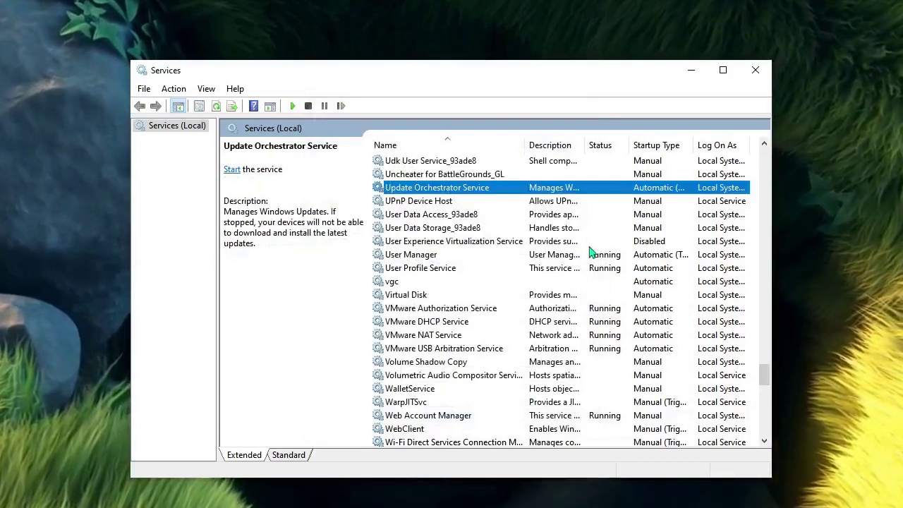
- Minimize Services and open Local Disk (C:) in File Explorer
click(692, 73)
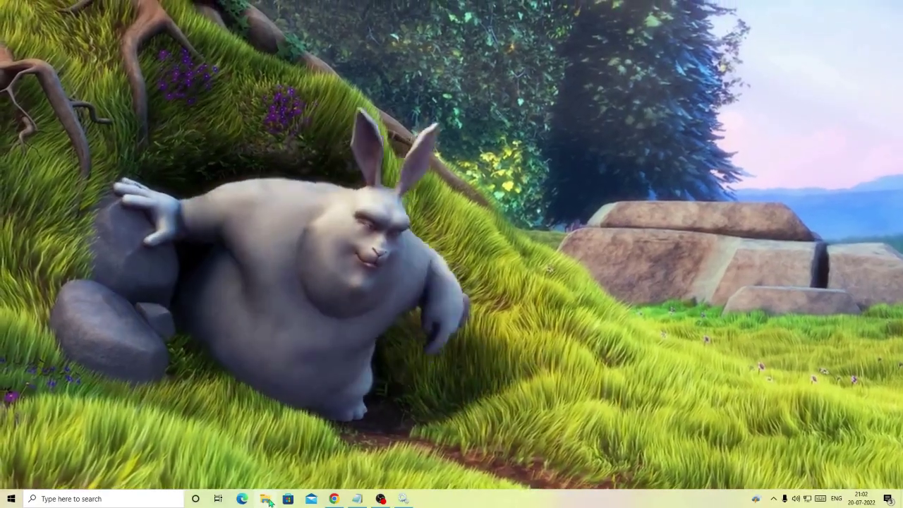
click(266, 499)
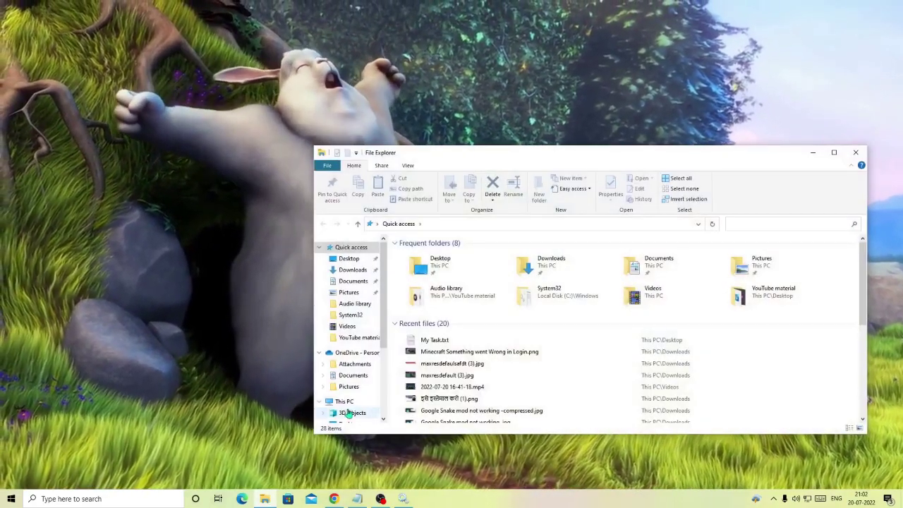
click(352, 402)
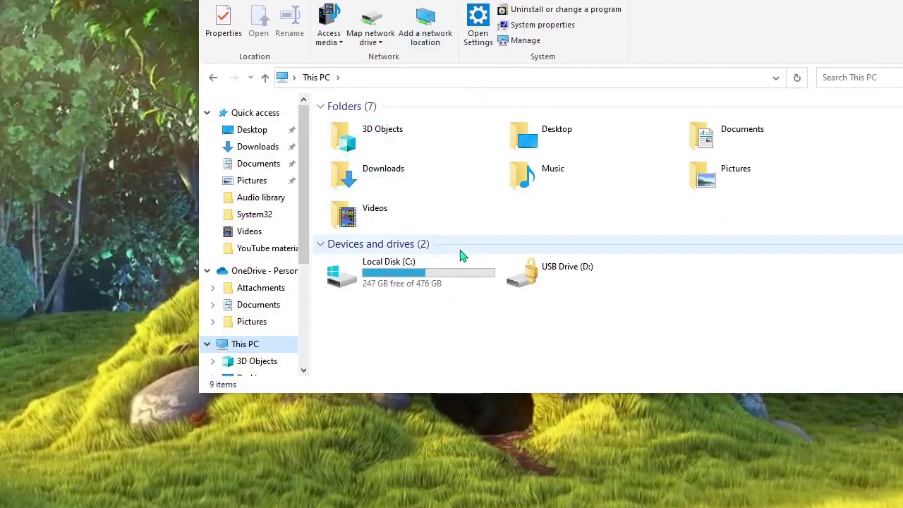
double_click(420, 284)
- Enter the Windows folder and select the SoftwareDistribution folder
click(414, 228)
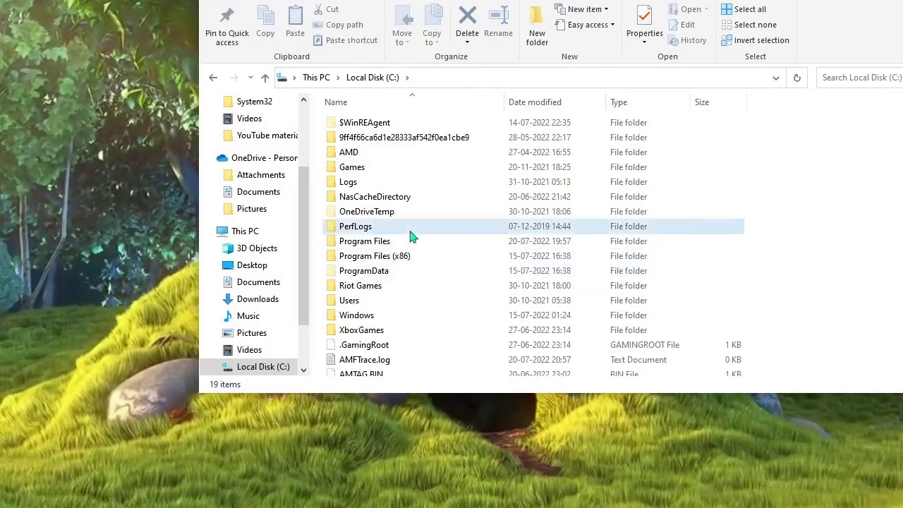
click(372, 317)
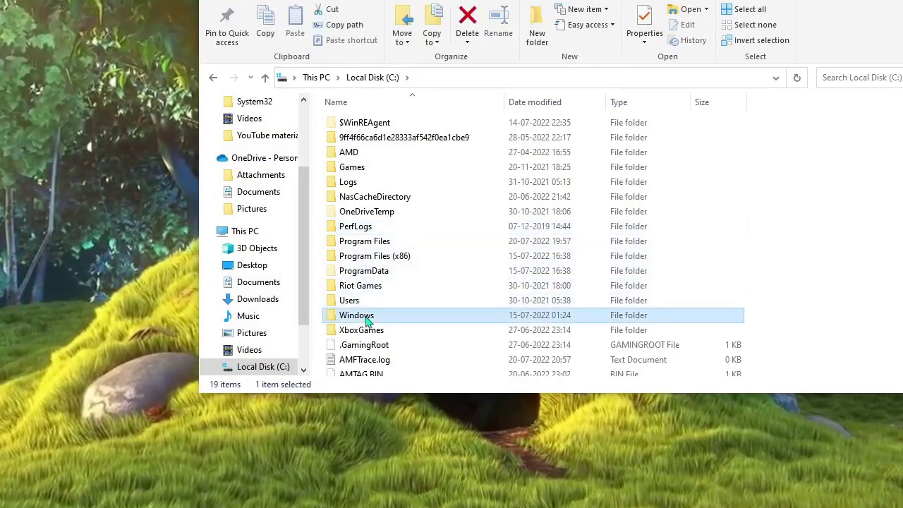
double_click(372, 318)
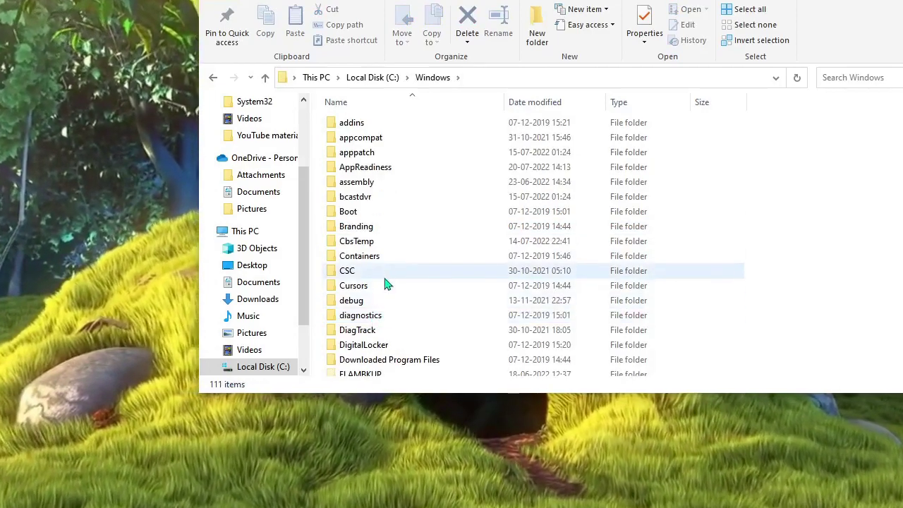
scroll(385, 280, down, 2)
scroll(387, 282, up, 2)
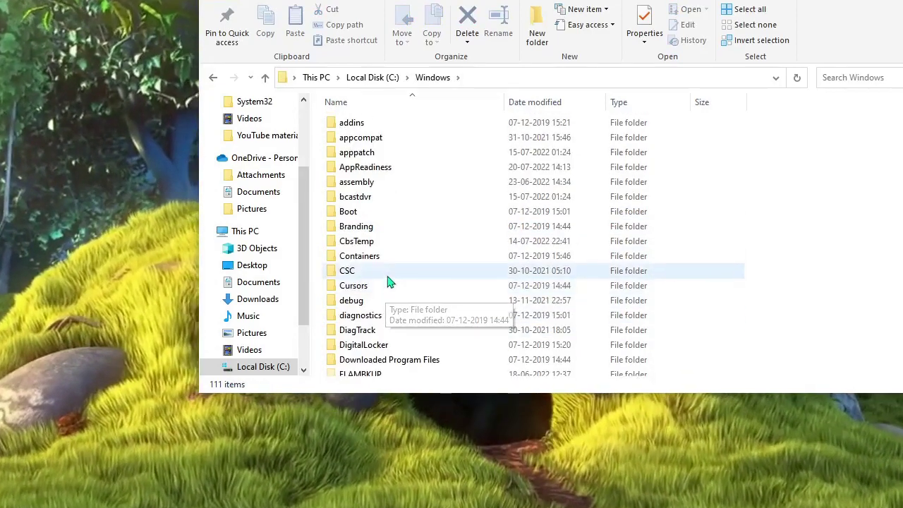
key(s)
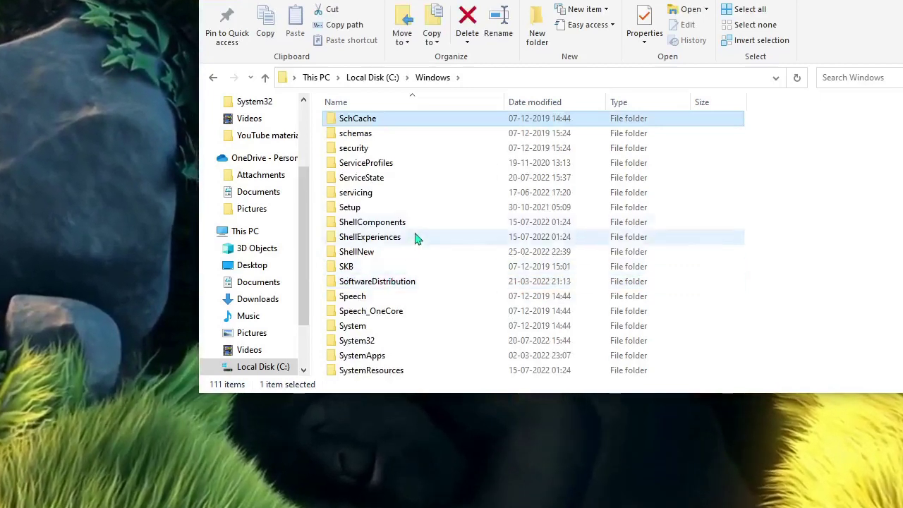
scroll(398, 218, down, 1)
mouse_move(377, 249)
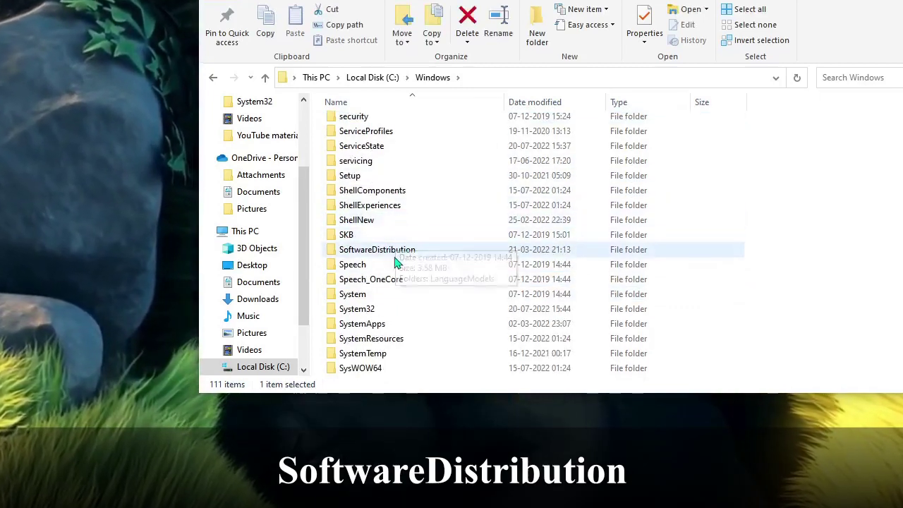
click(393, 255)
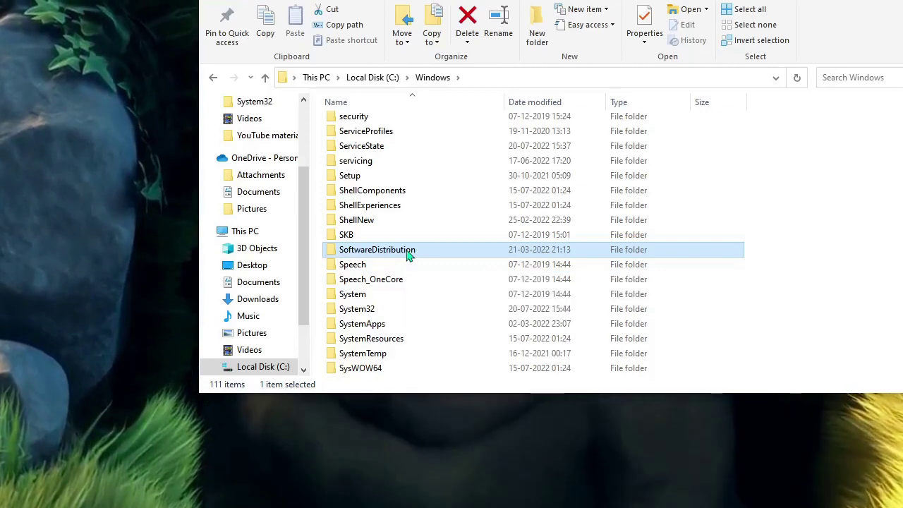
- Rename SoftwareDistribution to SoftwareDistributionOLD by appending 'OLD'
right_click(406, 254)
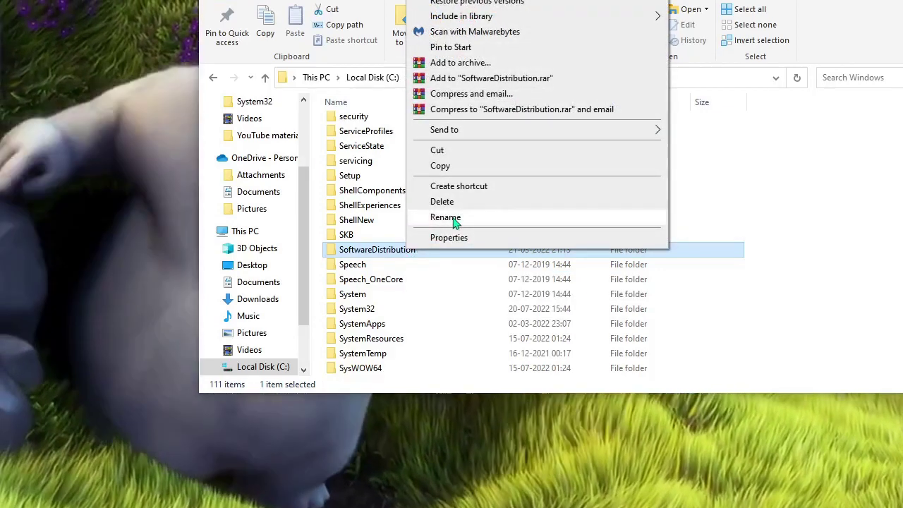
click(444, 219)
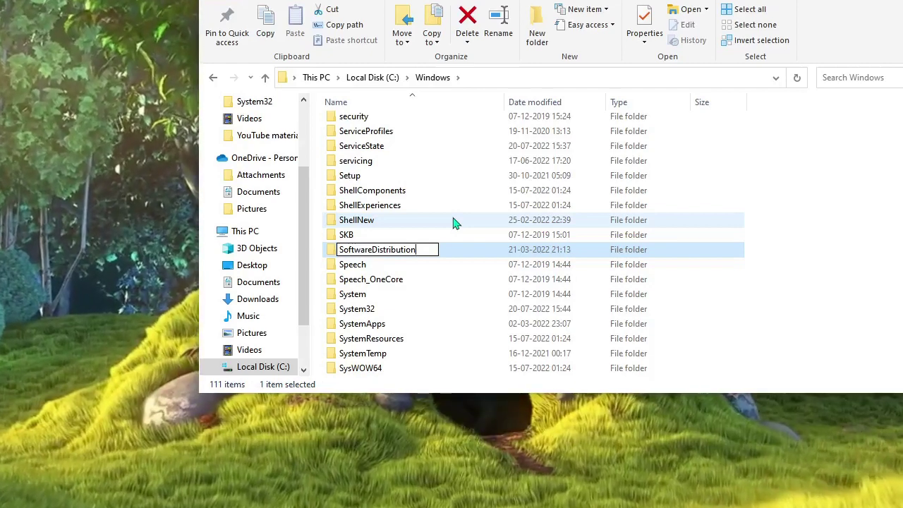
text(OLD)
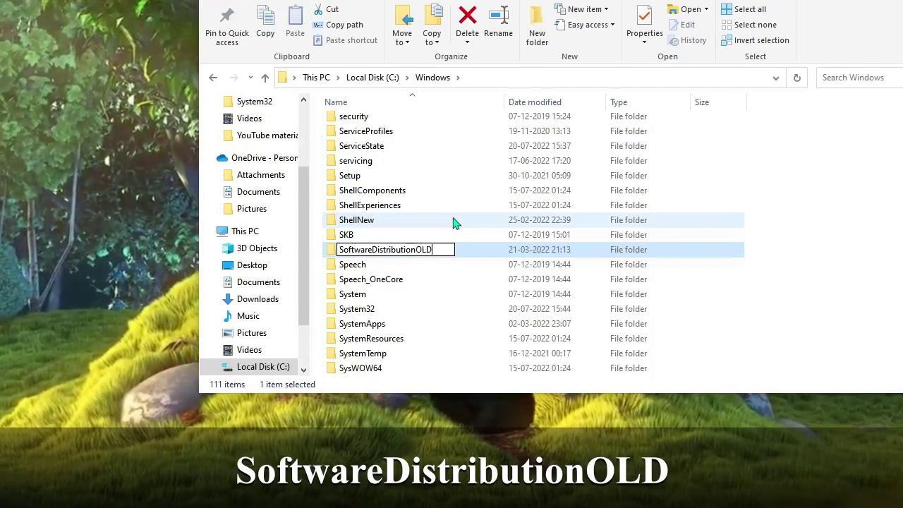
click(462, 283)
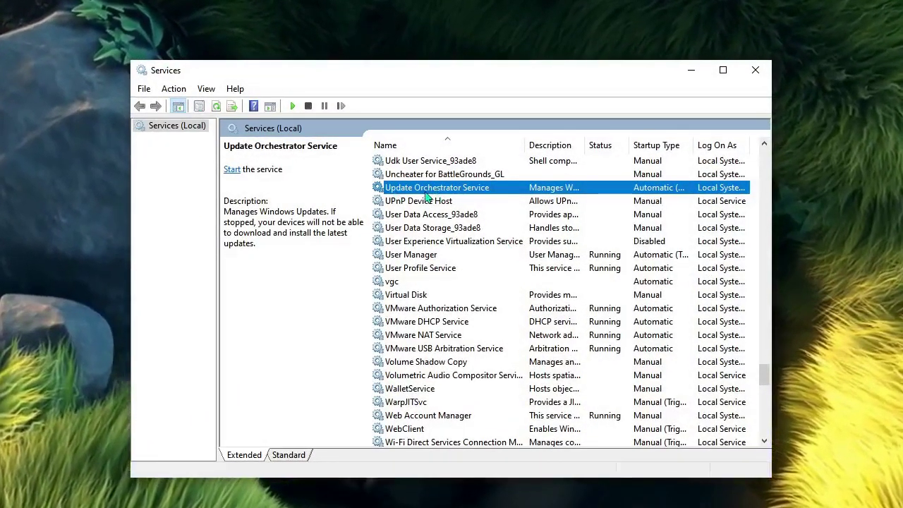
- Set Update Orchestrator Service startup to Automatic, start it, and apply
double_click(480, 192)
click(502, 262)
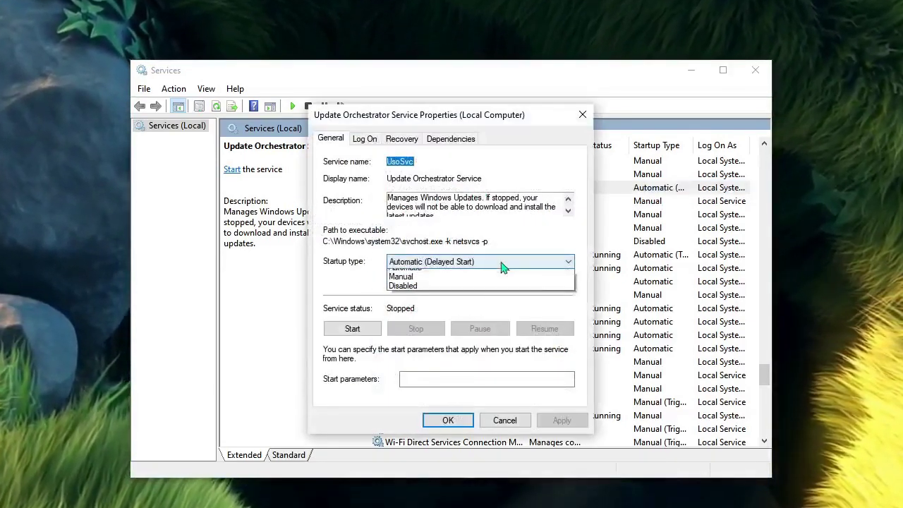
click(430, 288)
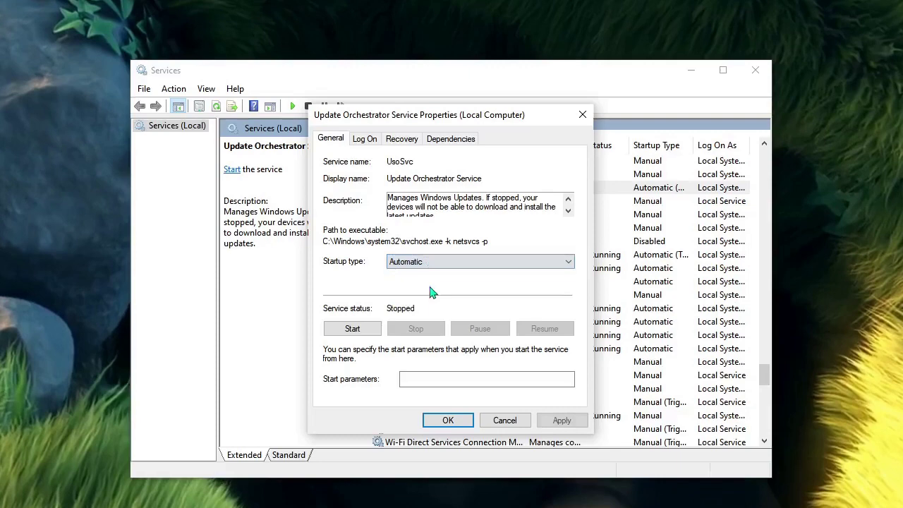
click(353, 329)
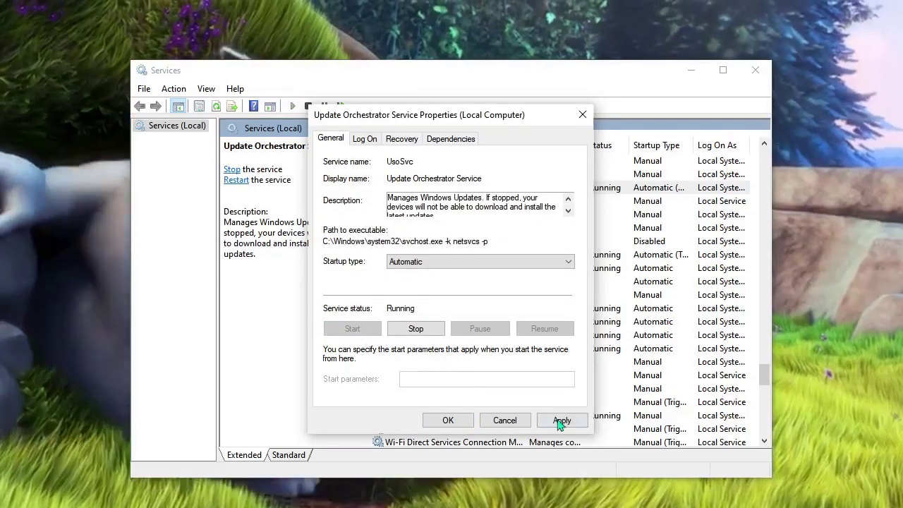
click(559, 419)
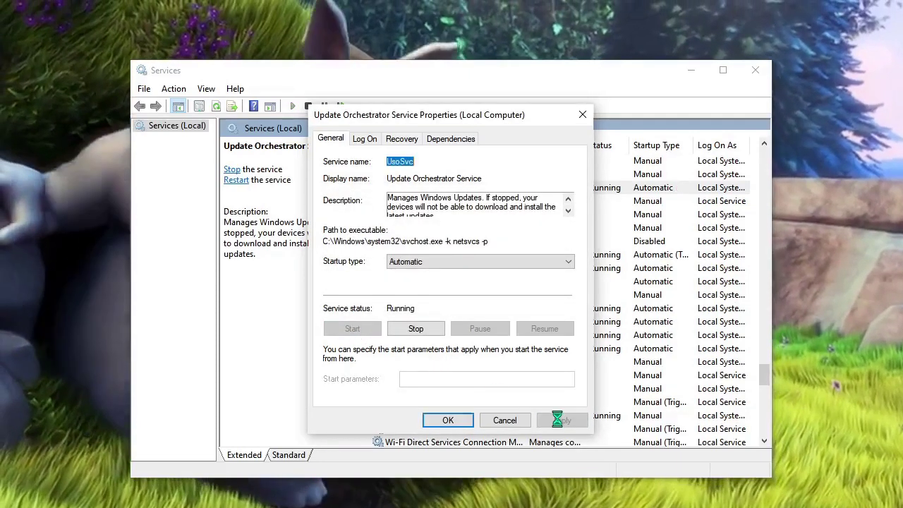
click(449, 420)
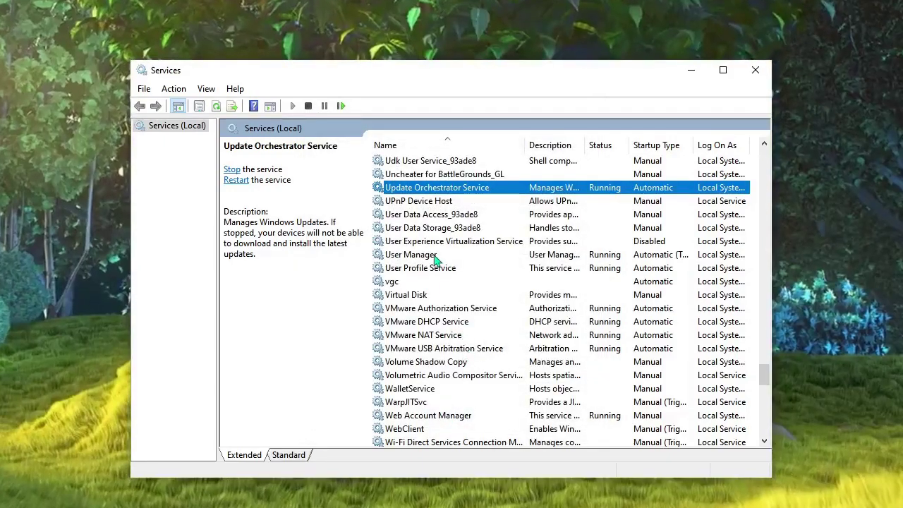
click(434, 255)
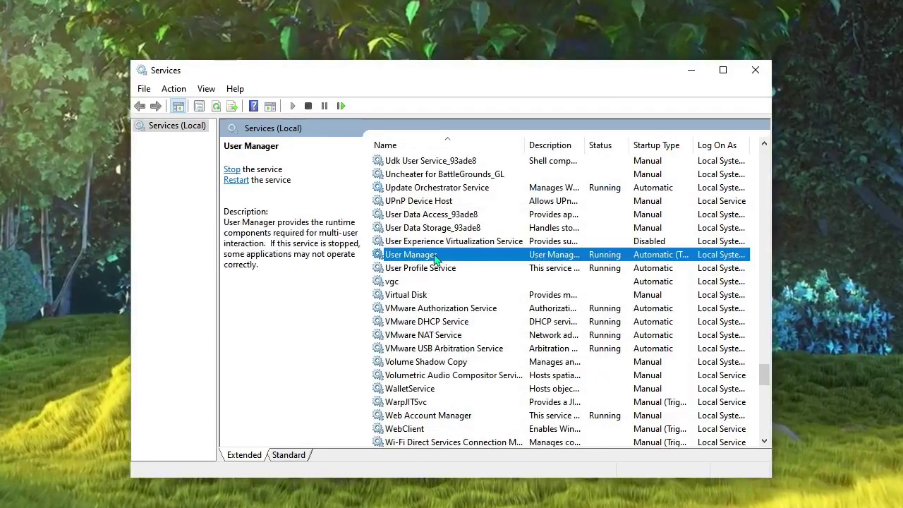
- Set Windows Update startup to Automatic, then stop and restart the service
key(w)
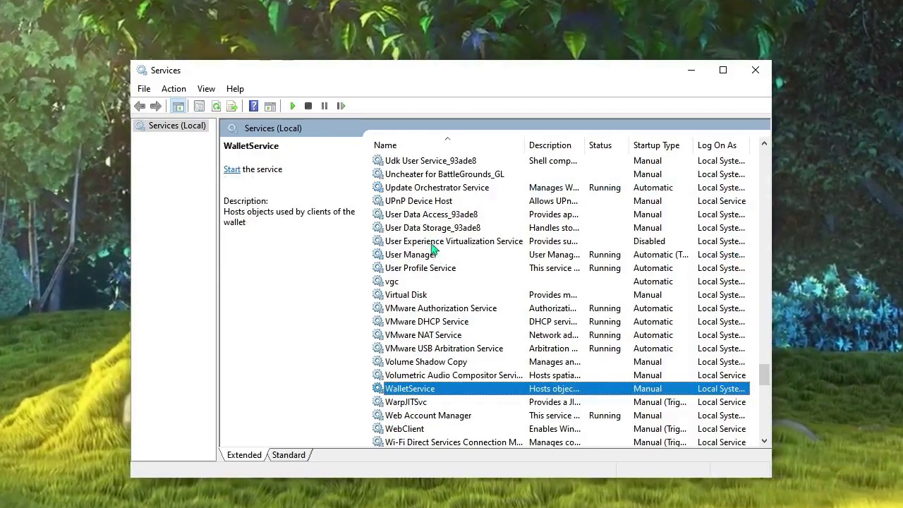
scroll(434, 258, down, 3)
scroll(429, 316, down, 4)
scroll(429, 318, down, 2)
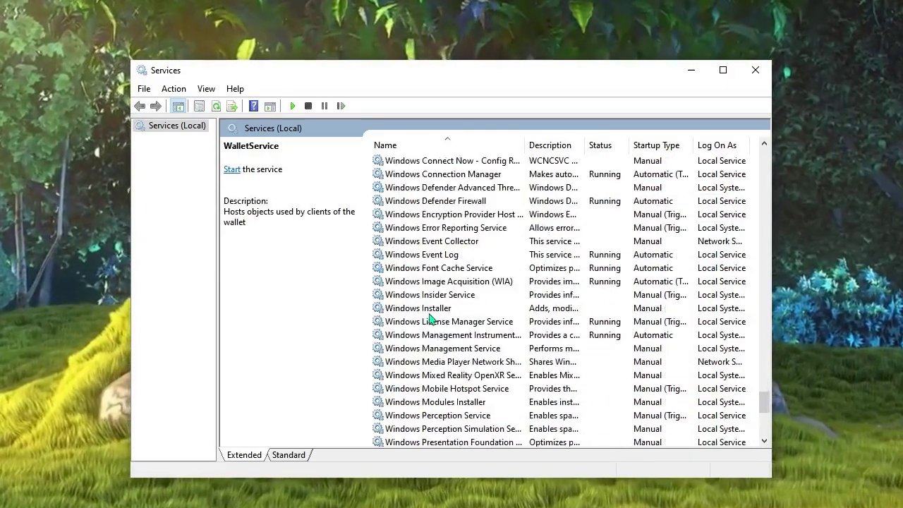
scroll(431, 320, down, 5)
click(426, 351)
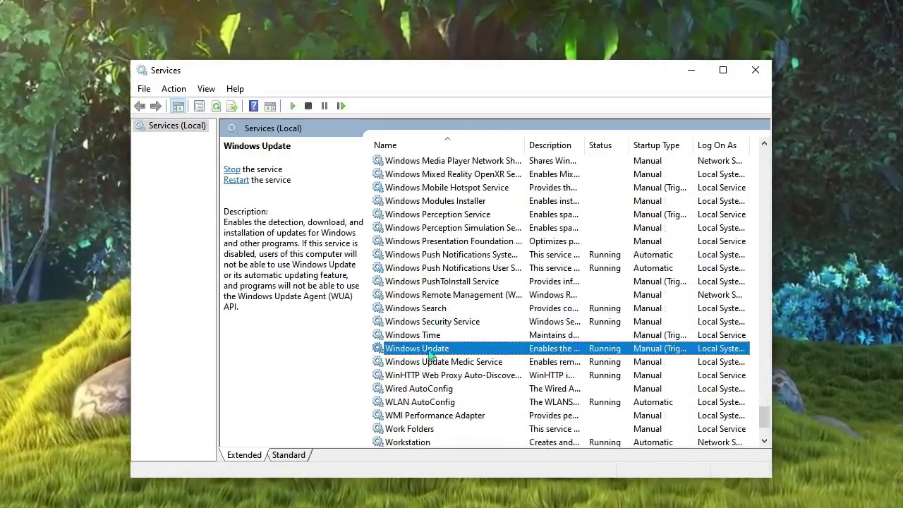
double_click(447, 353)
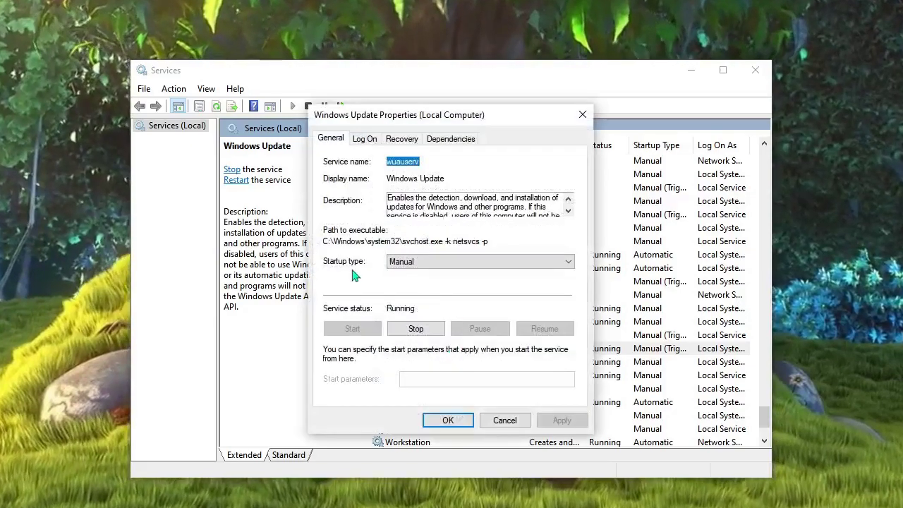
click(427, 268)
click(417, 285)
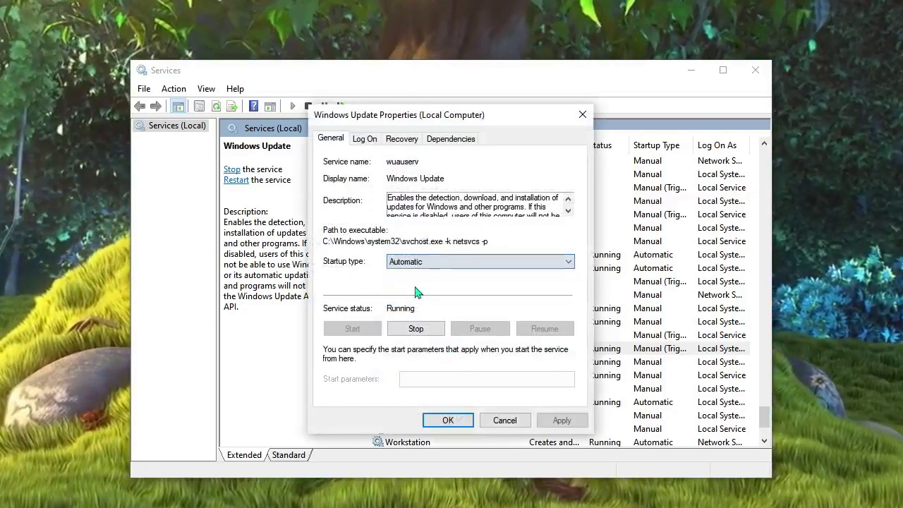
click(406, 331)
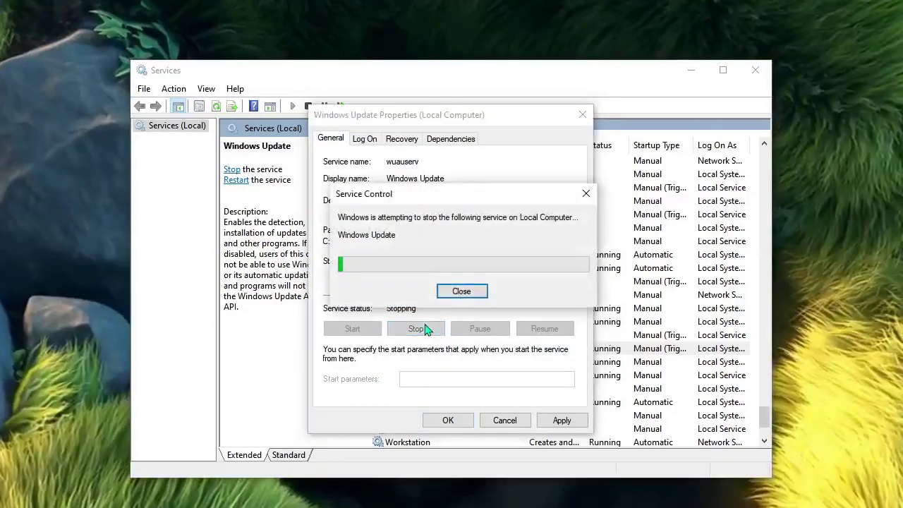
click(359, 331)
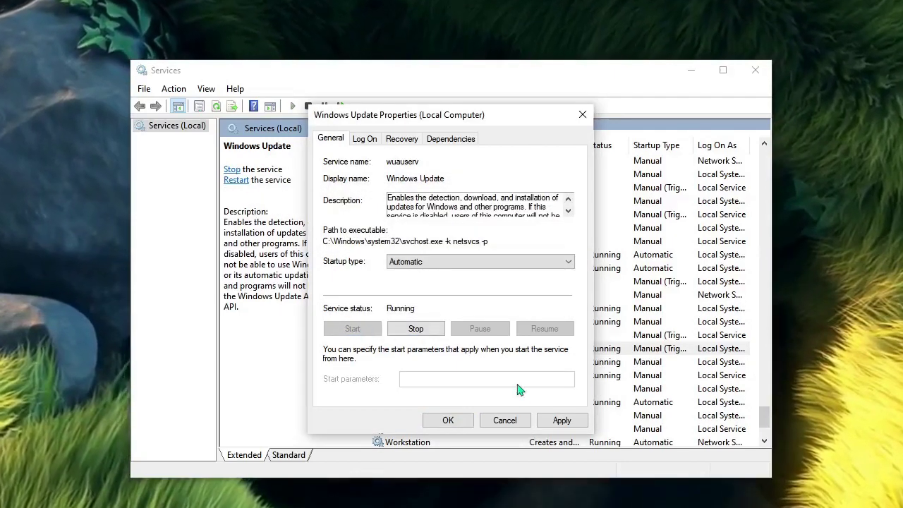
click(449, 420)
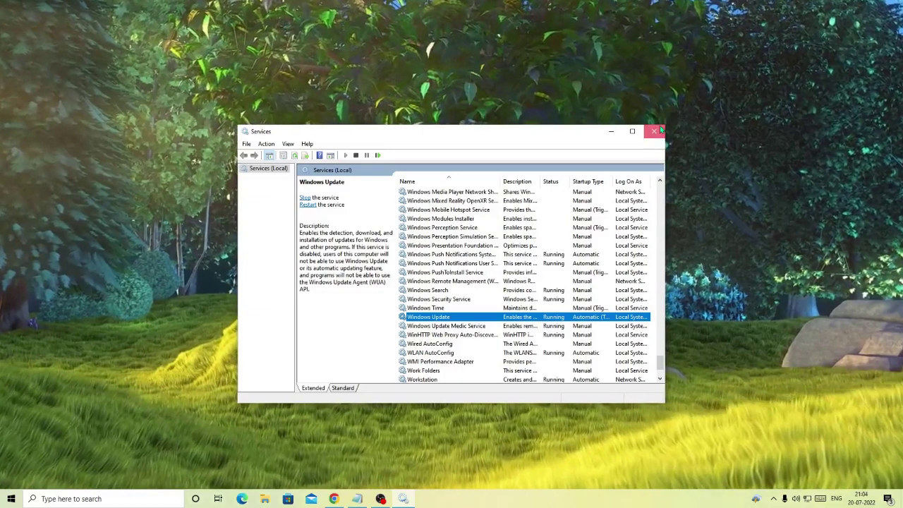
- Close the Services window
click(654, 131)
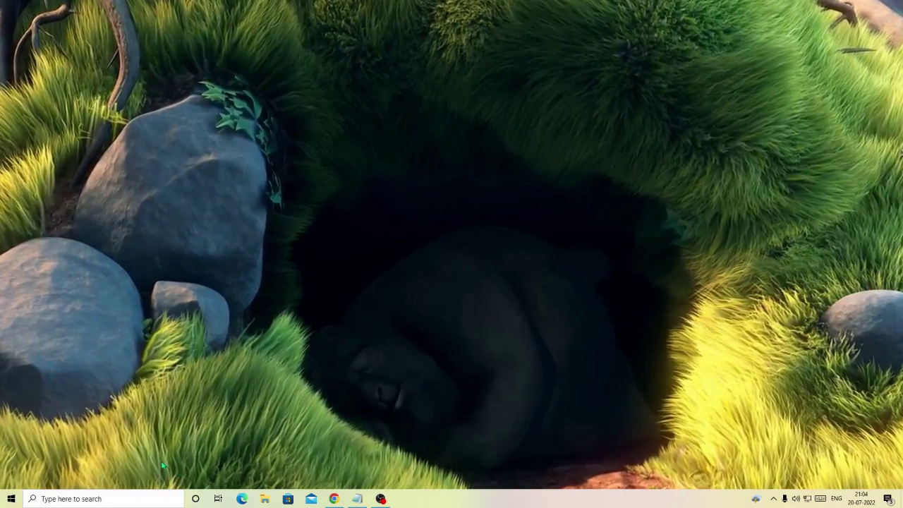
- Open Windows Update settings via a Settings search for 'update'
right_click(14, 500)
click(37, 412)
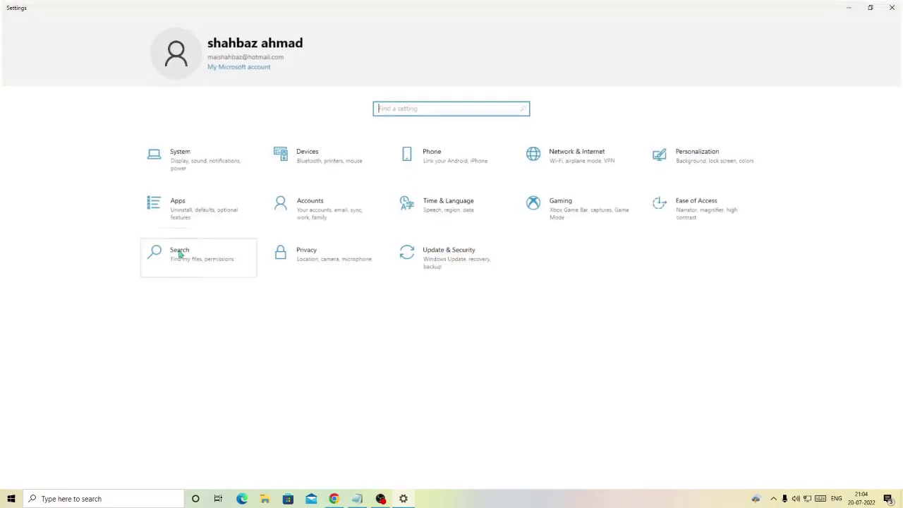
text(update)
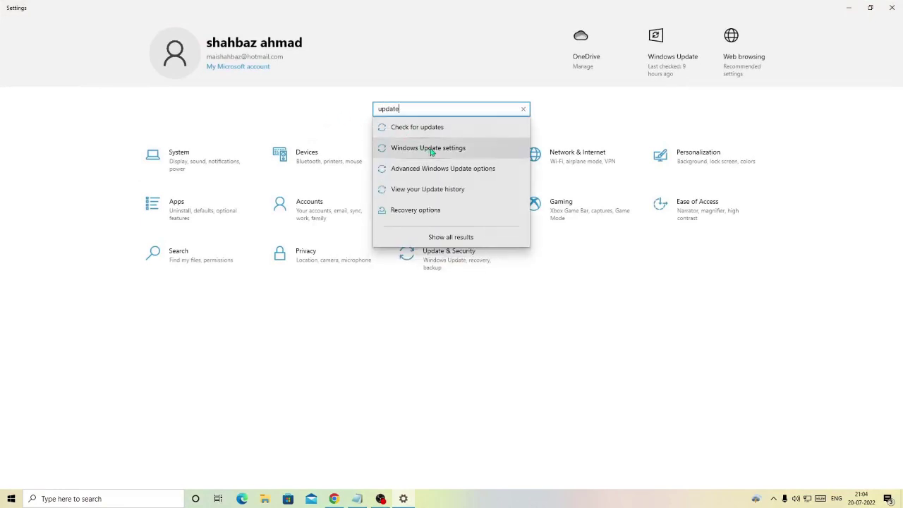
click(432, 149)
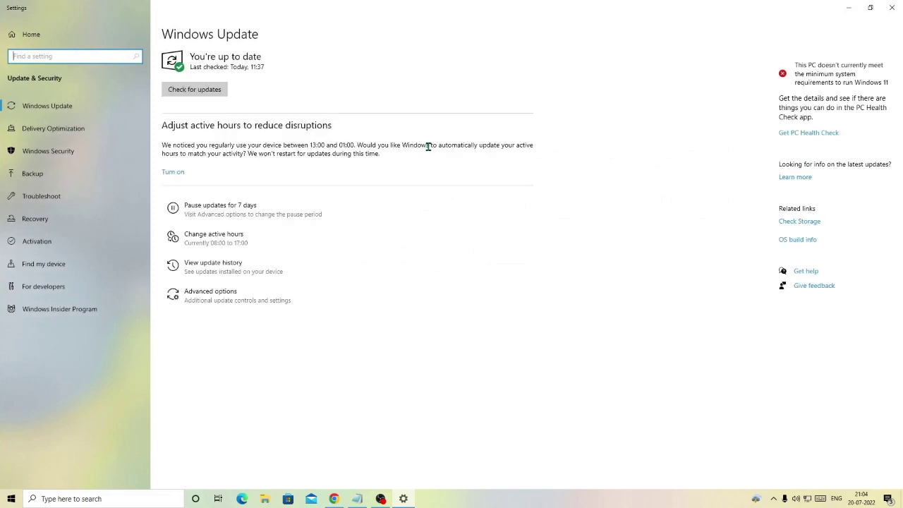